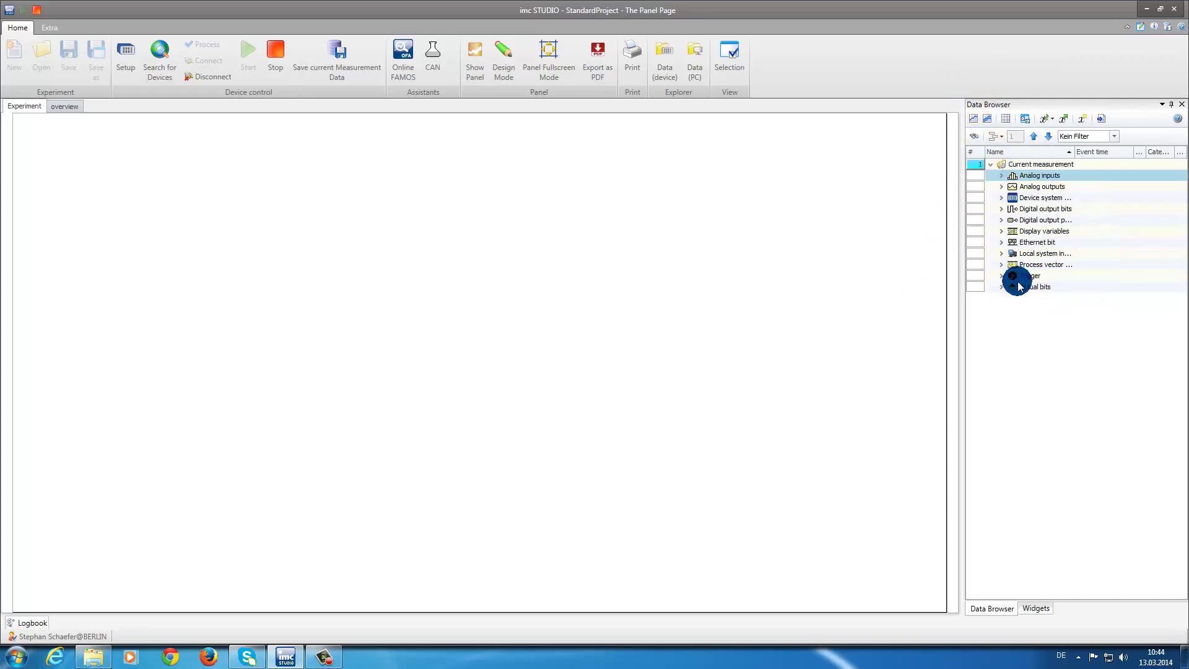
# Create a standard curve window of Strain and add Temperature to the same window
pyautogui.click(1001, 176)
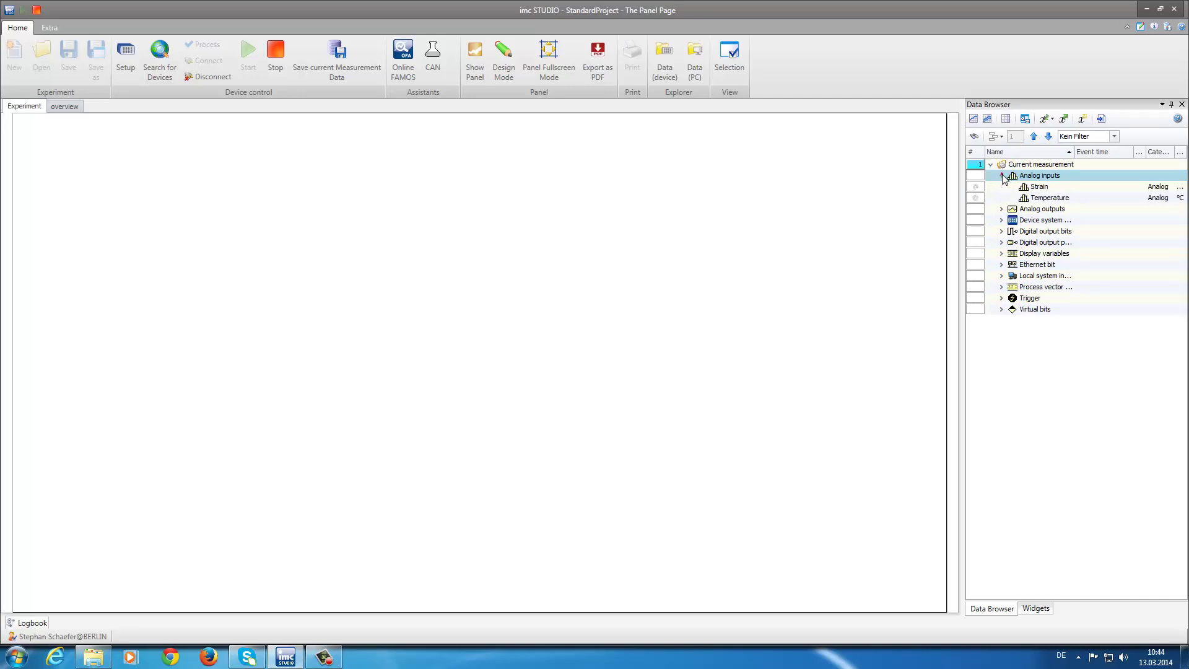
pyautogui.moveTo(1041, 186); pyautogui.dragTo(207, 187)
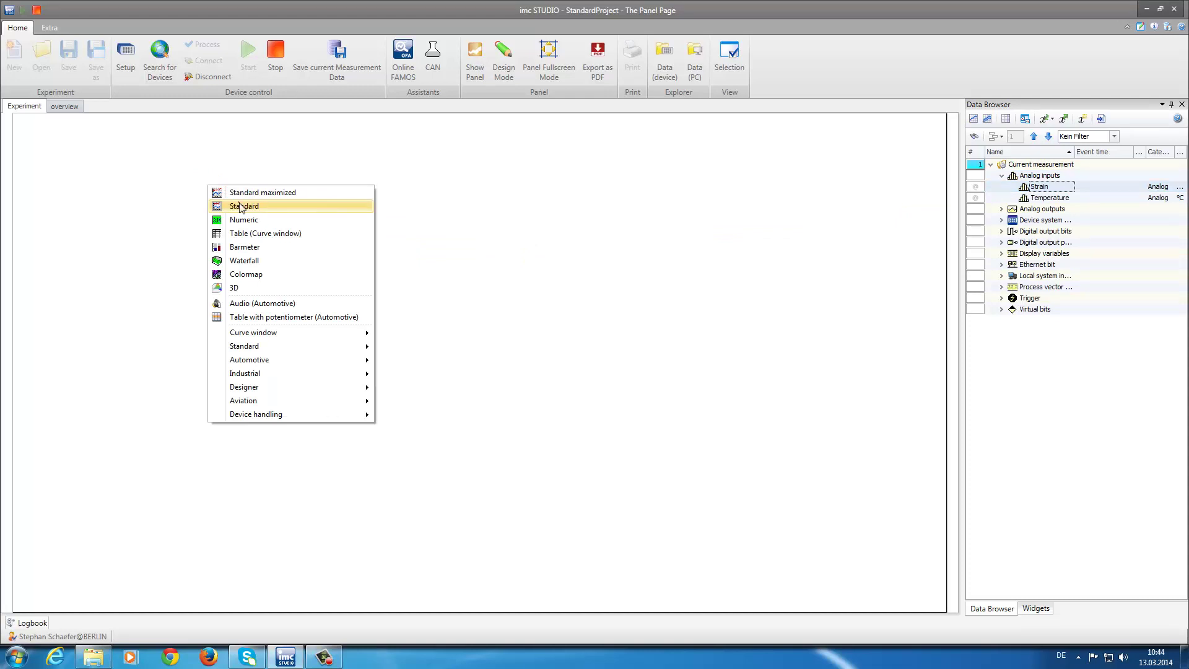
pyautogui.click(241, 207)
pyautogui.click(1041, 189)
pyautogui.moveTo(1045, 199); pyautogui.dragTo(254, 349)
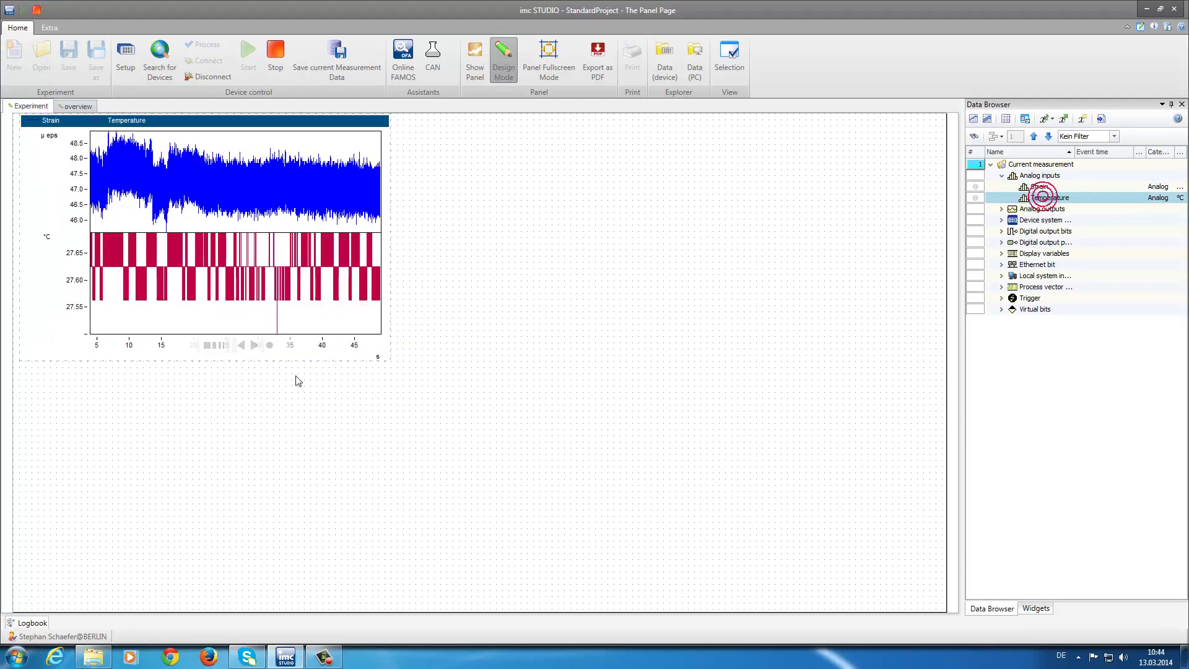
pyautogui.click(296, 379)
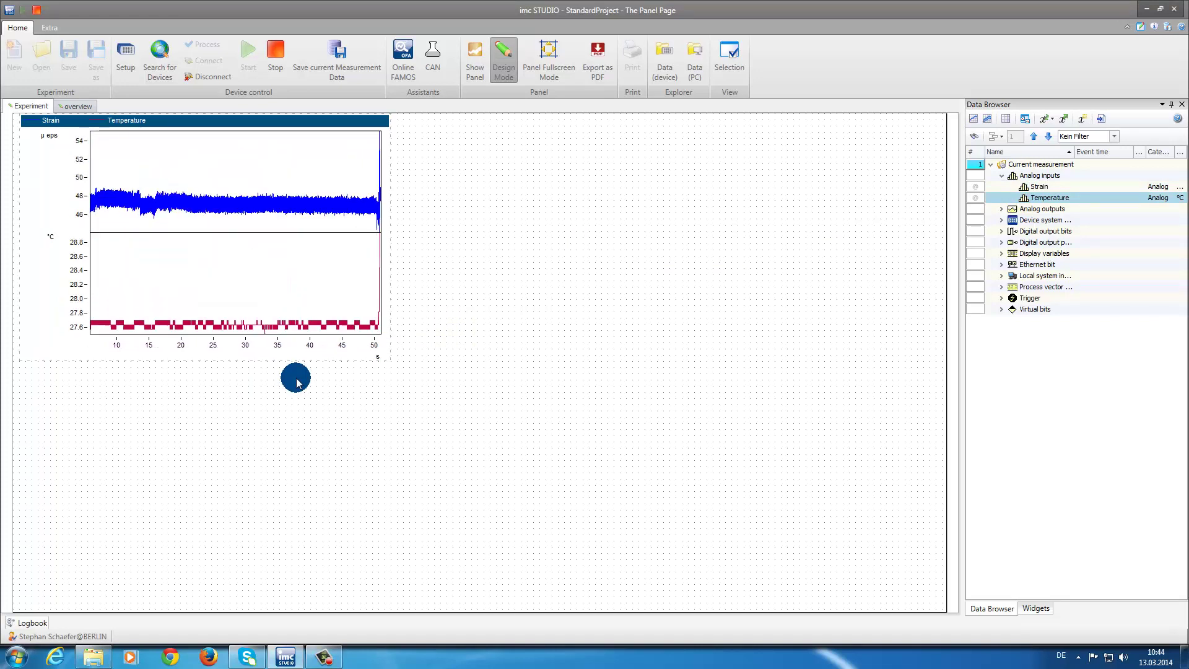
# Rescale the temperature axis to fit its curve
pyautogui.click(79, 304)
pyautogui.click(116, 279)
pyautogui.moveTo(73, 172); pyautogui.dragTo(92, 185)
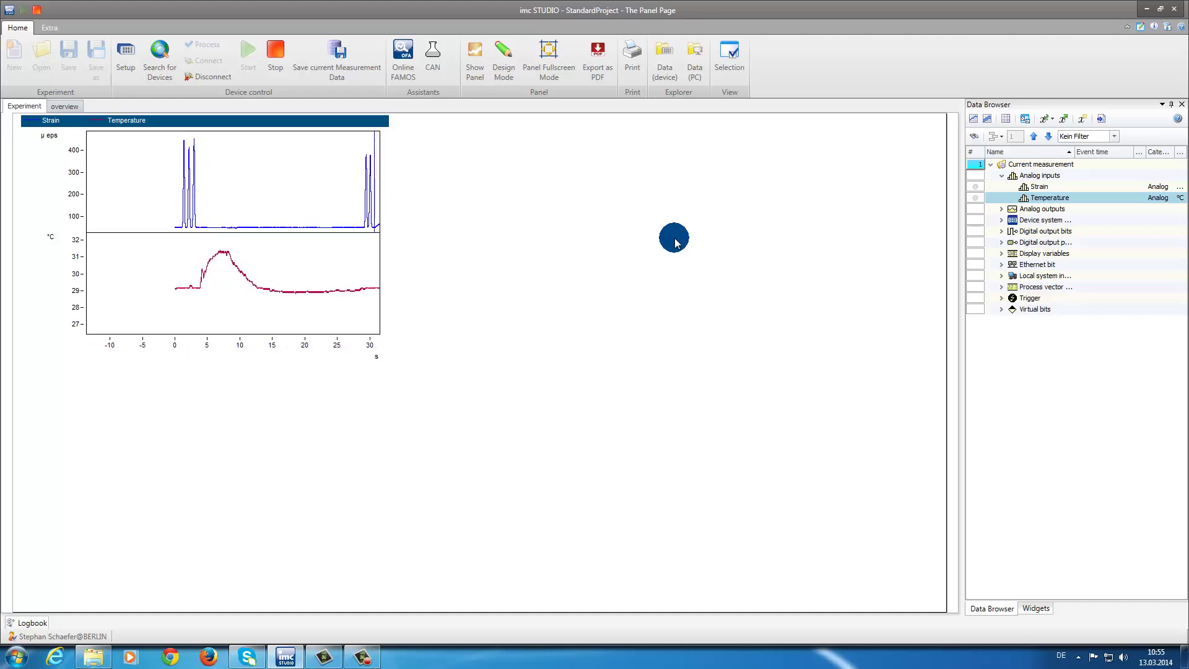
# Drop Strain and Temperature together onto the panel as a numeric display
pyautogui.click(1026, 188)
pyautogui.keyDown('ctrl'); pyautogui.click(1028, 197); pyautogui.keyUp('ctrl')
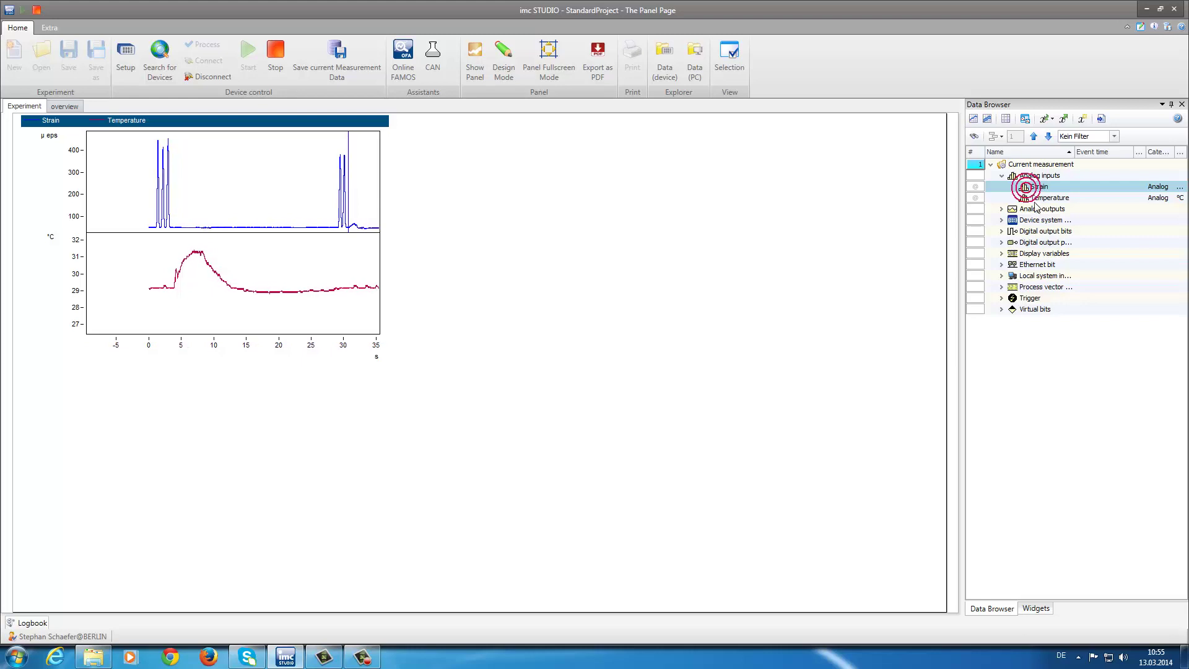
pyautogui.moveTo(1030, 196); pyautogui.dragTo(603, 181)
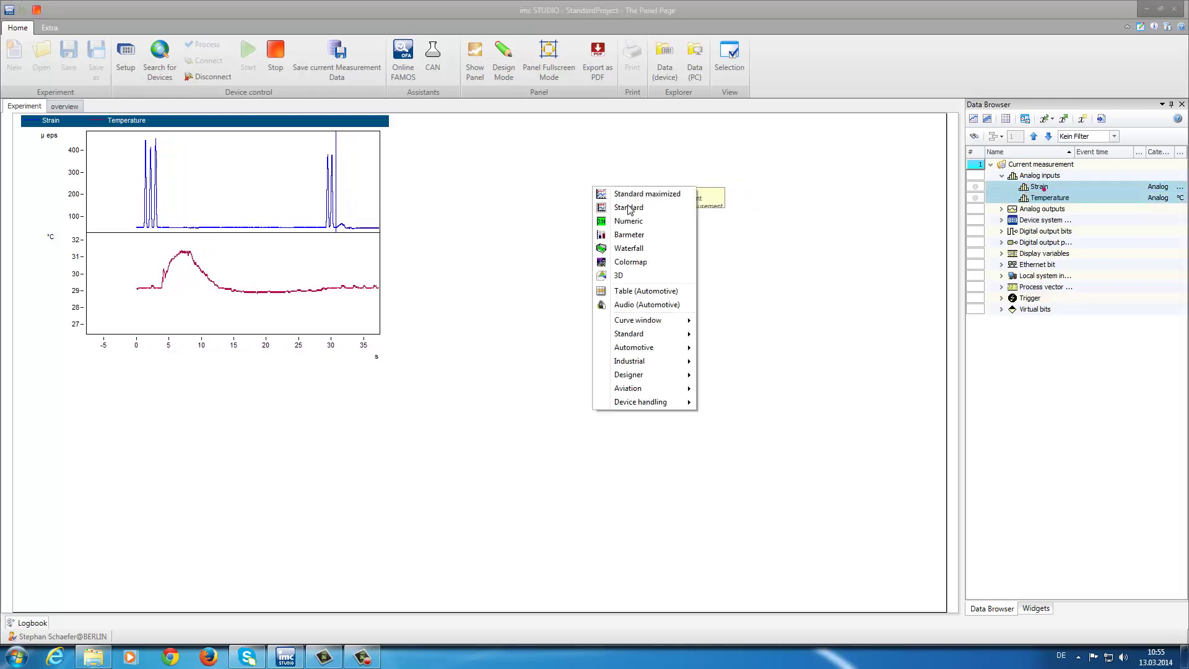
pyautogui.click(627, 206)
# Shrink the numeric display to fit its values, then place Temperature on the panel
pyautogui.click(411, 359)
pyautogui.moveTo(409, 361); pyautogui.dragTo(397, 187)
pyautogui.click(481, 257)
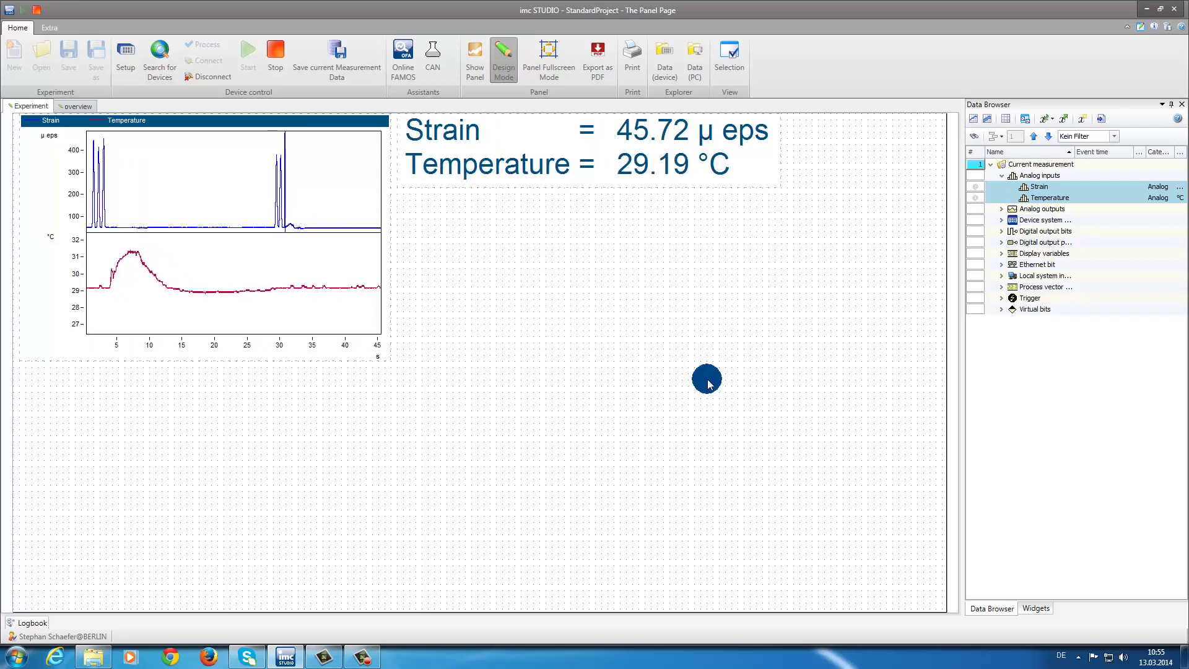
pyautogui.click(1028, 198)
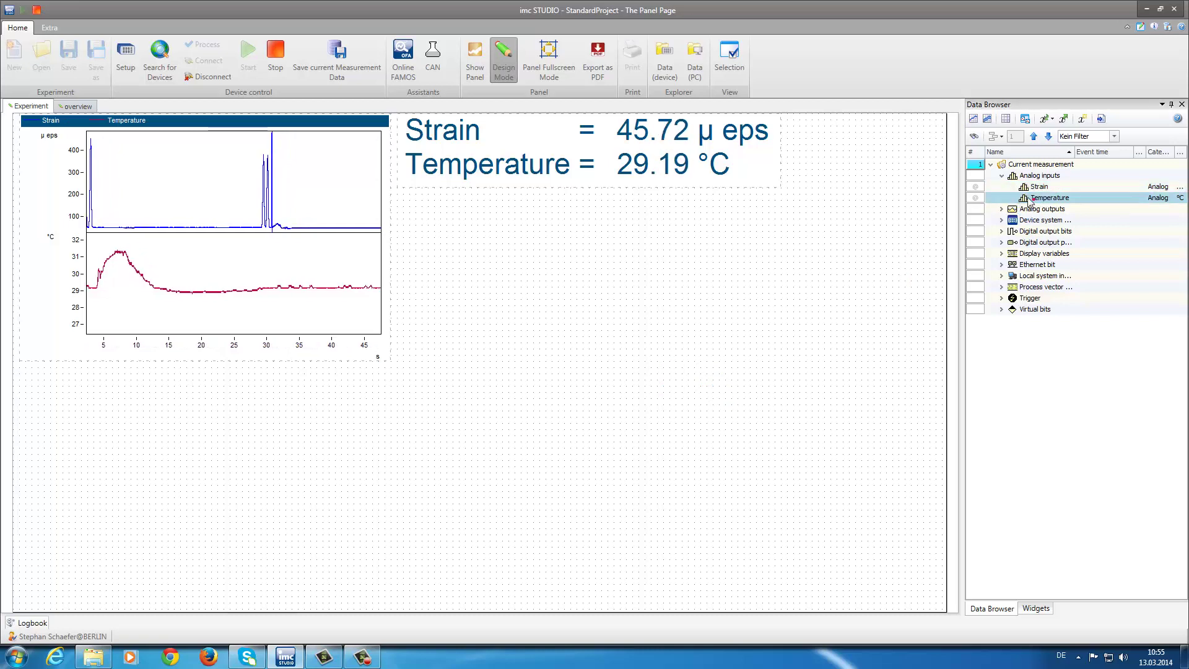
pyautogui.moveTo(1037, 199); pyautogui.dragTo(567, 254)
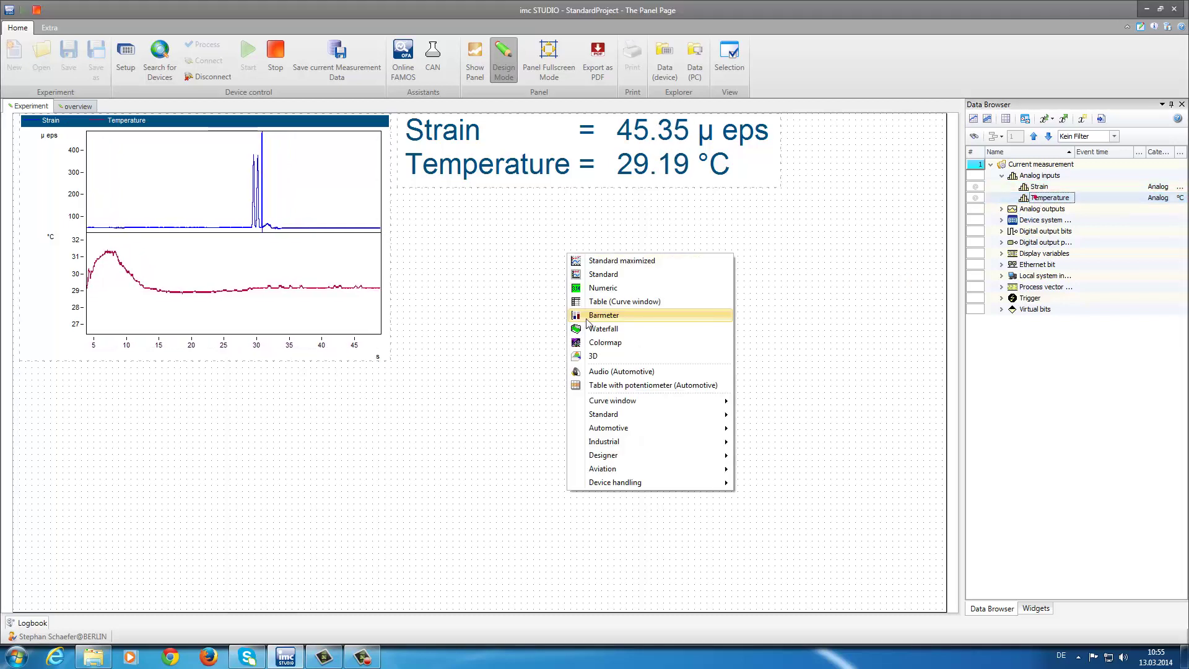
# Show Temperature as an Automotive thermometer and move it below the numeric display
pyautogui.click(660, 419)
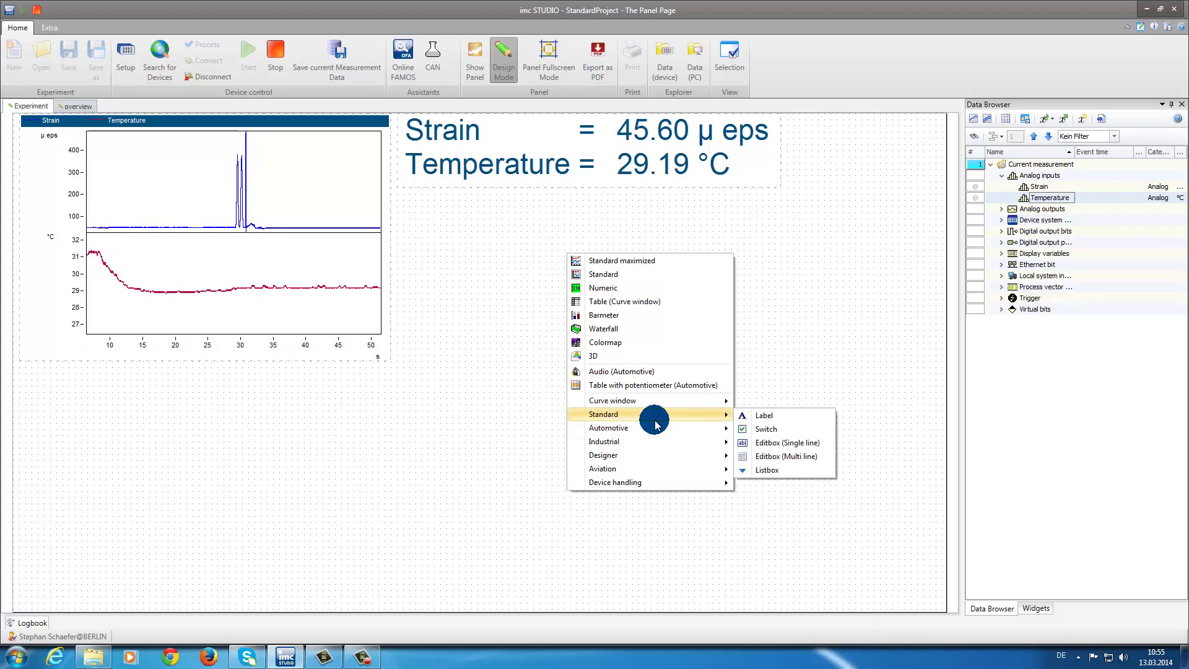
pyautogui.click(651, 428)
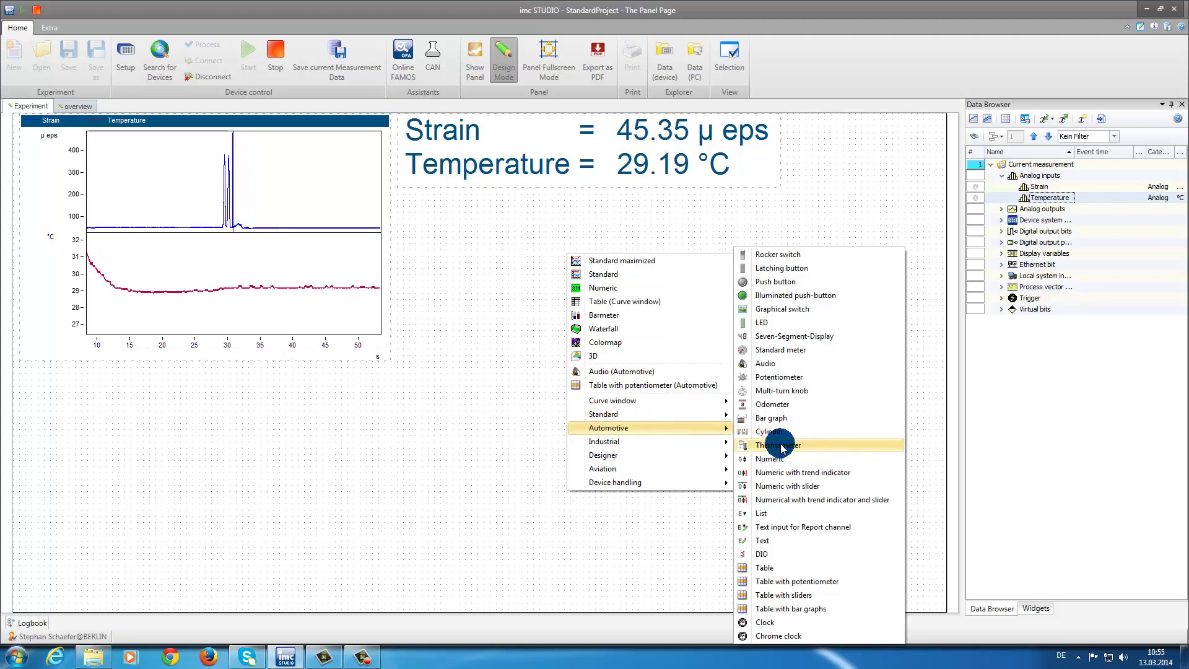
pyautogui.click(787, 486)
pyautogui.moveTo(563, 256); pyautogui.dragTo(477, 281)
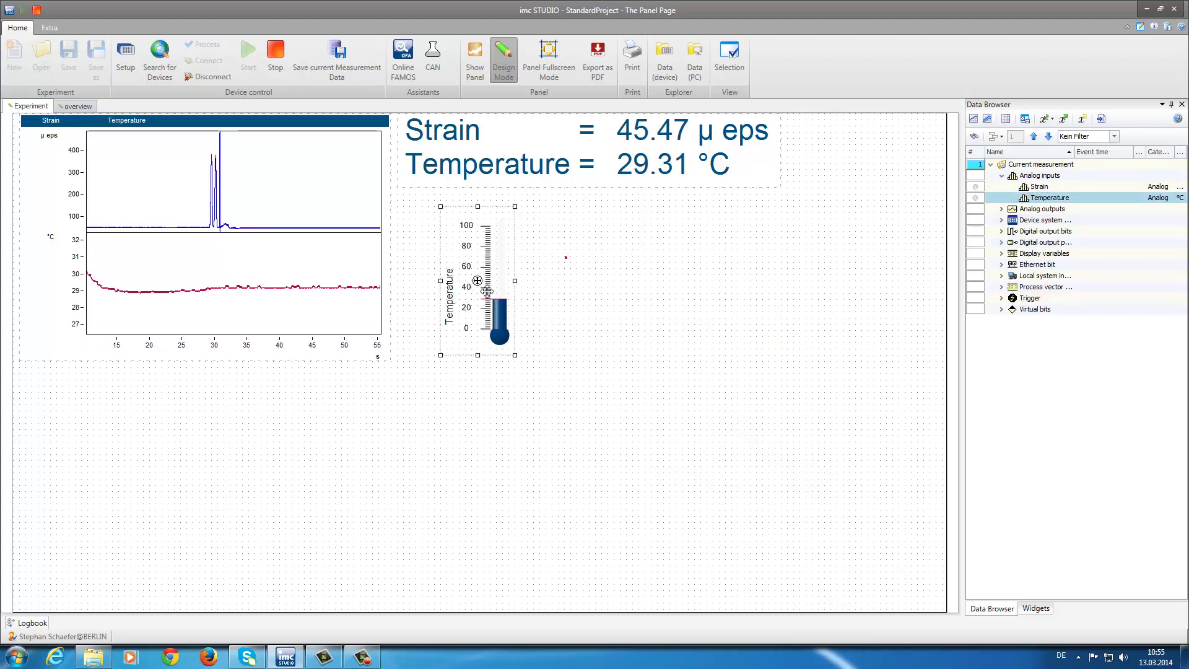
# Set the thermometer's displayed range to 25–35 in its Properties
pyautogui.doubleClick(478, 280)
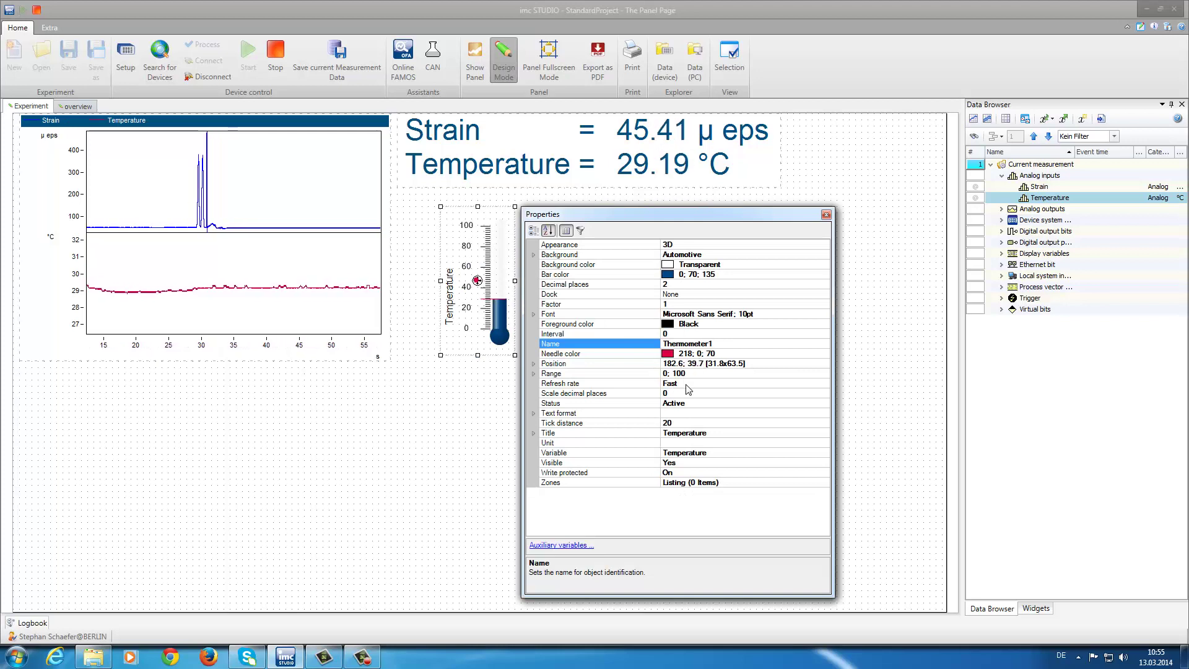
pyautogui.click(682, 373)
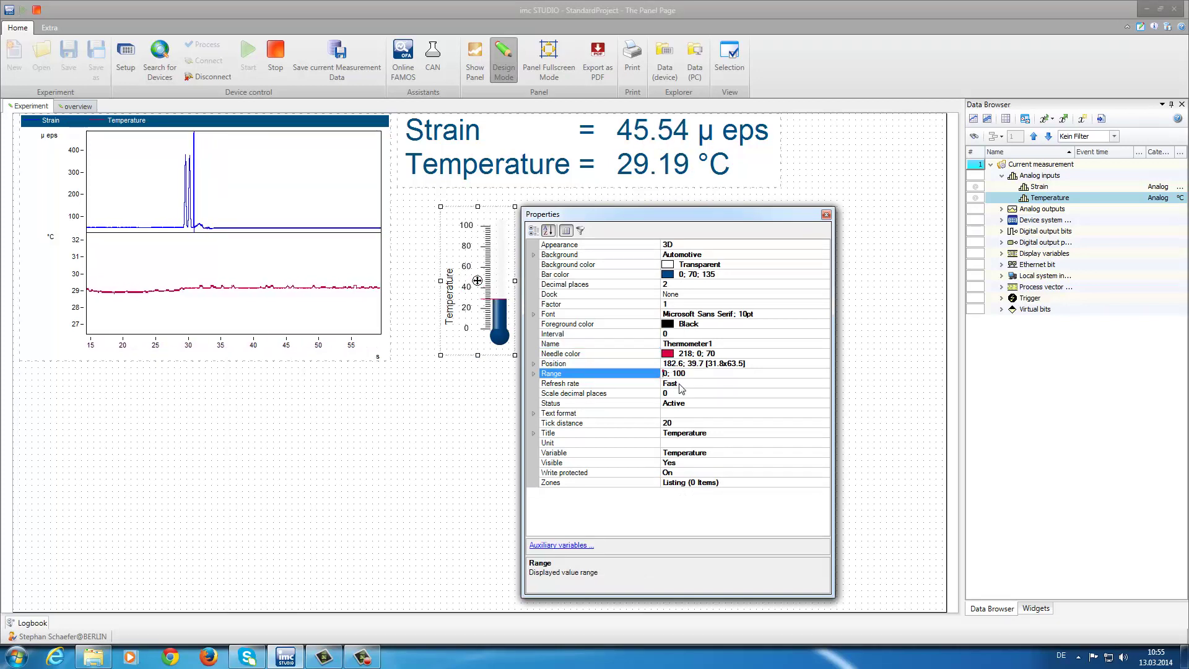
pyautogui.write('2')
pyautogui.click(680, 385)
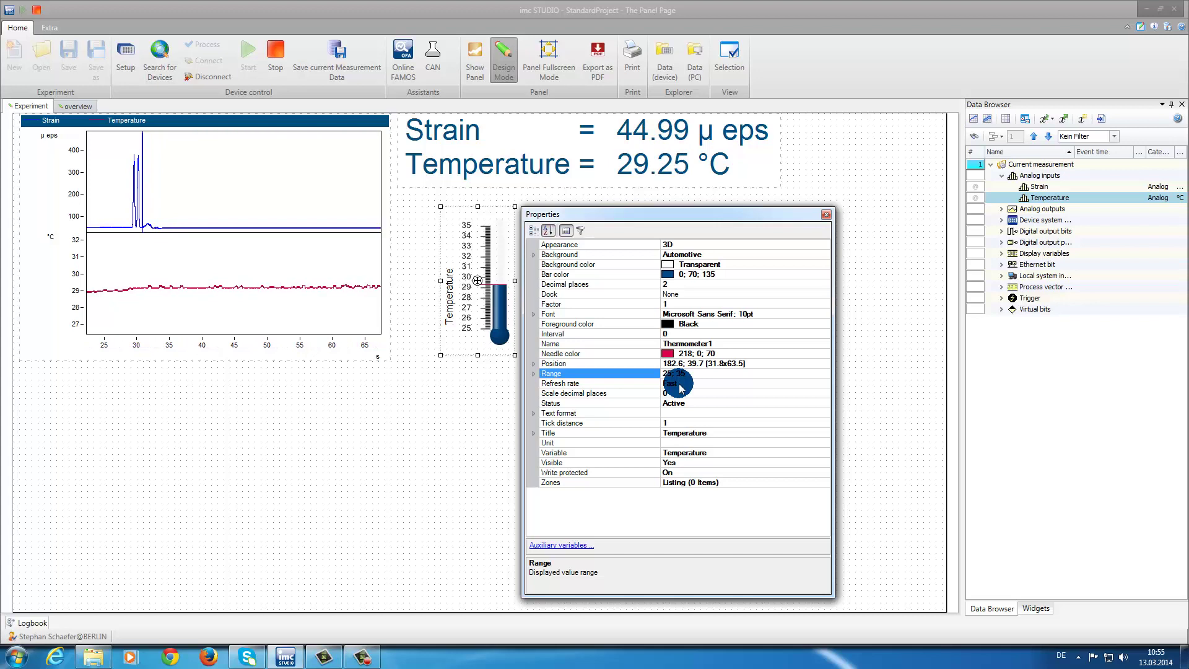
pyautogui.click(826, 215)
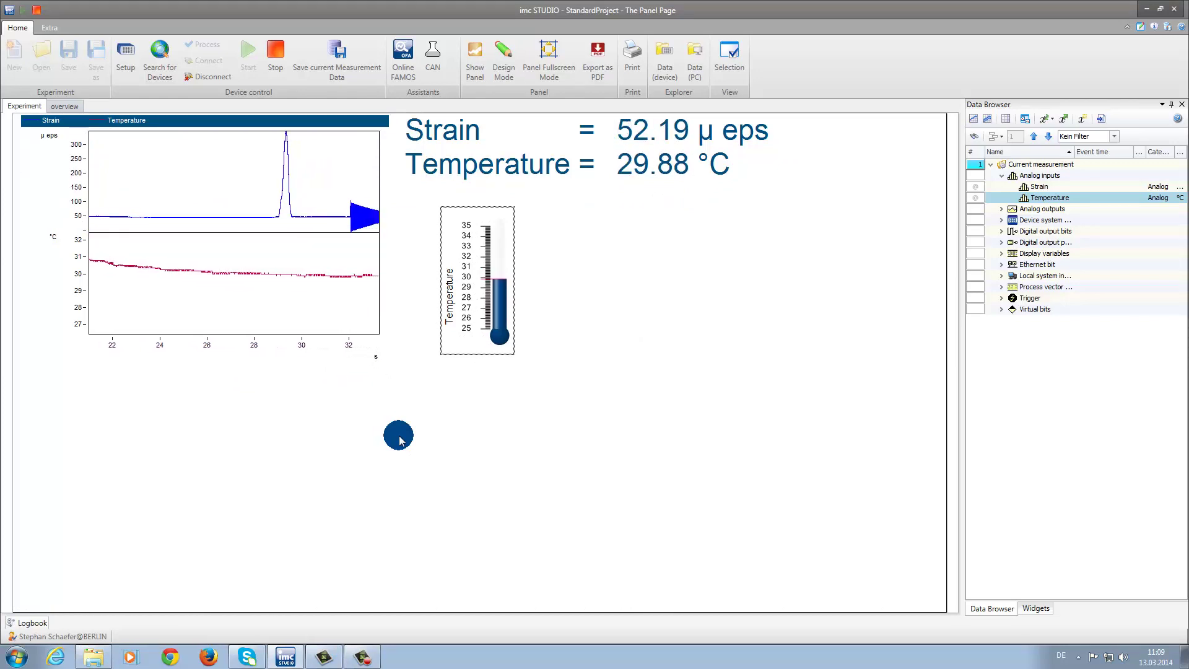
# Stop the measurement and zoom the chart into the strain oscillation
pyautogui.click(270, 70)
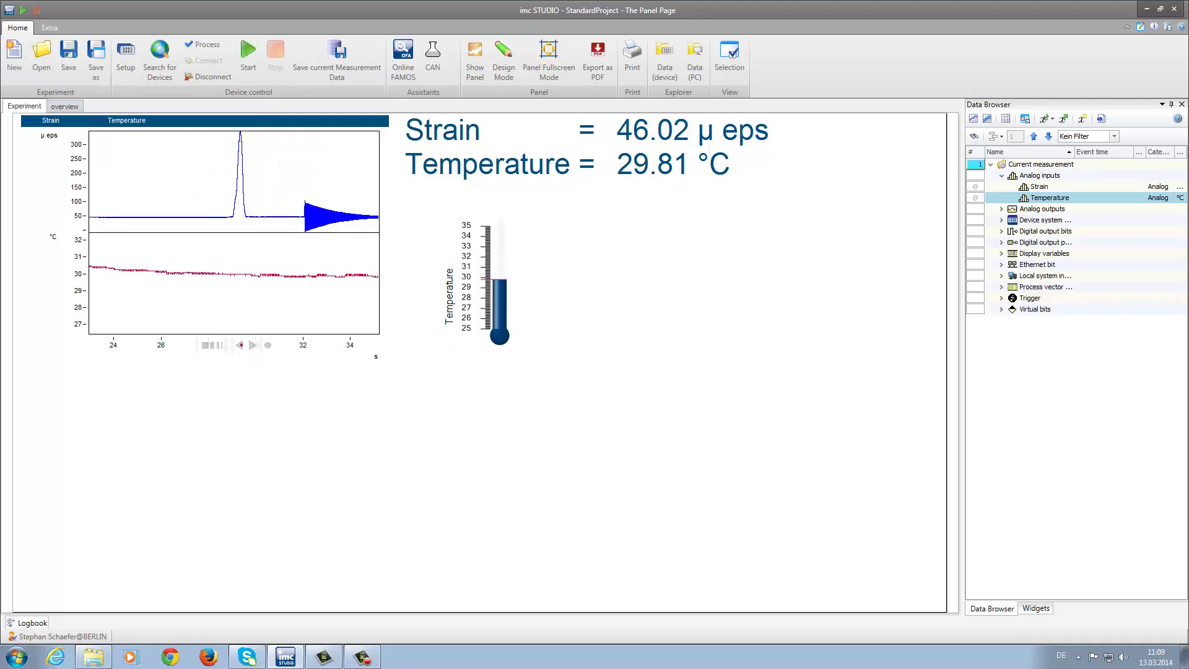
pyautogui.click(228, 345)
pyautogui.click(268, 351)
pyautogui.click(213, 344)
pyautogui.click(75, 152)
pyautogui.click(228, 345)
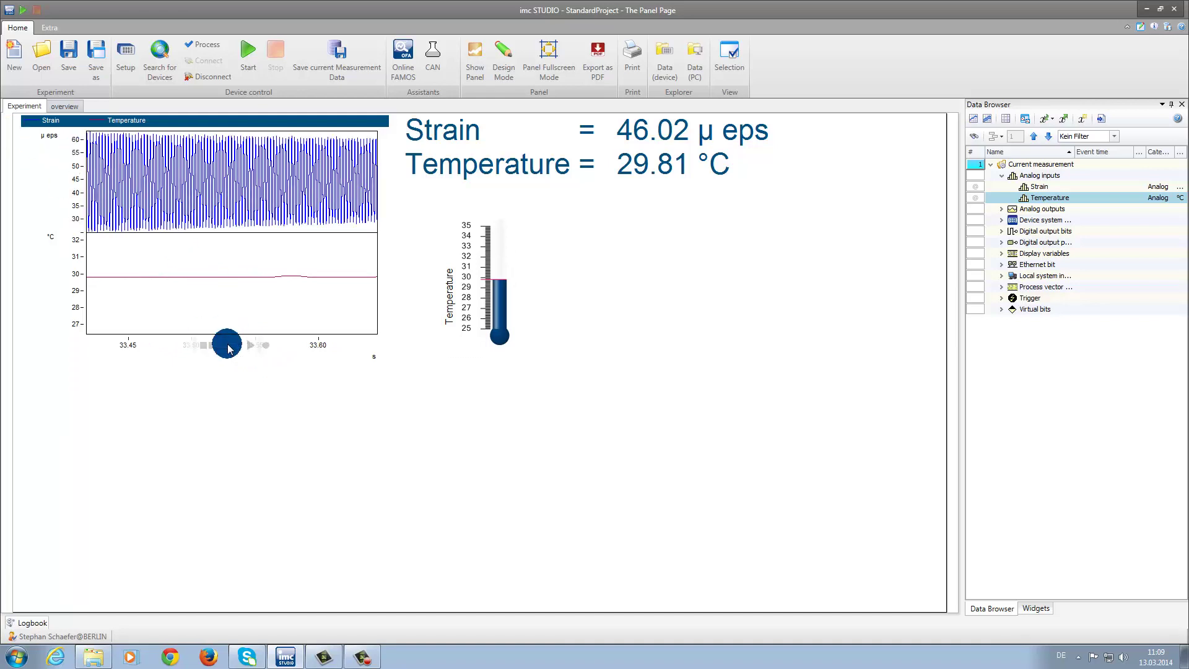
pyautogui.moveTo(235, 355); pyautogui.dragTo(222, 347)
pyautogui.click(218, 347)
pyautogui.click(258, 345)
# Turn on cursor measurement for the Strain curve and place both cursors
pyautogui.rightClick(217, 182)
pyautogui.click(245, 195)
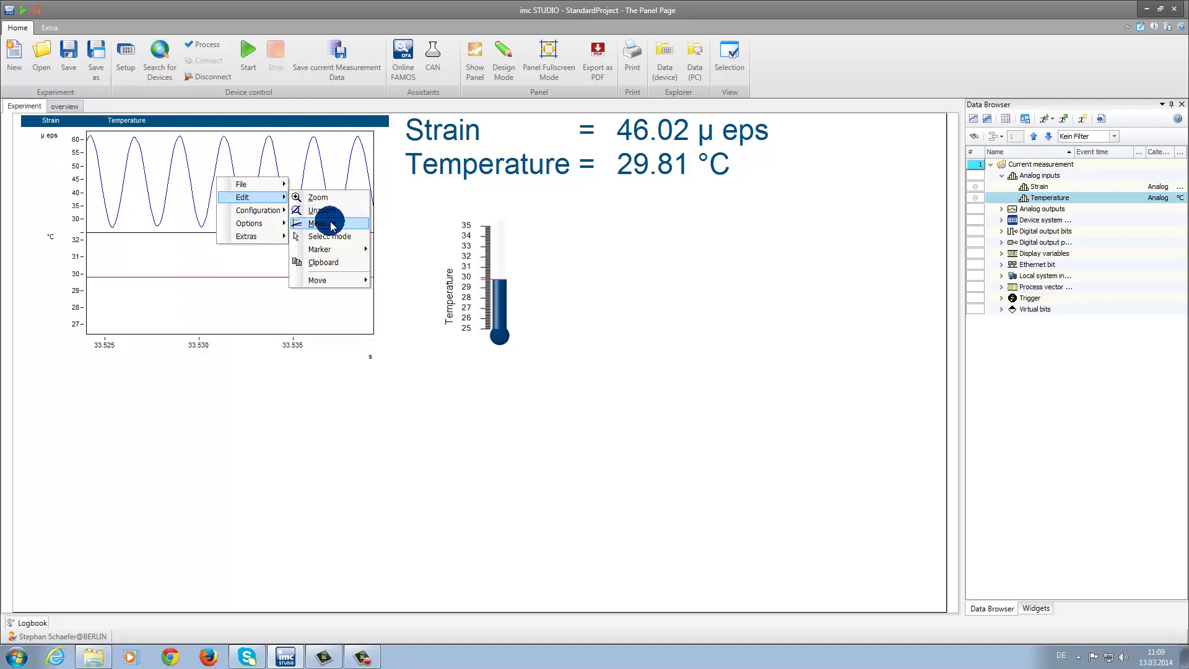
pyautogui.click(331, 224)
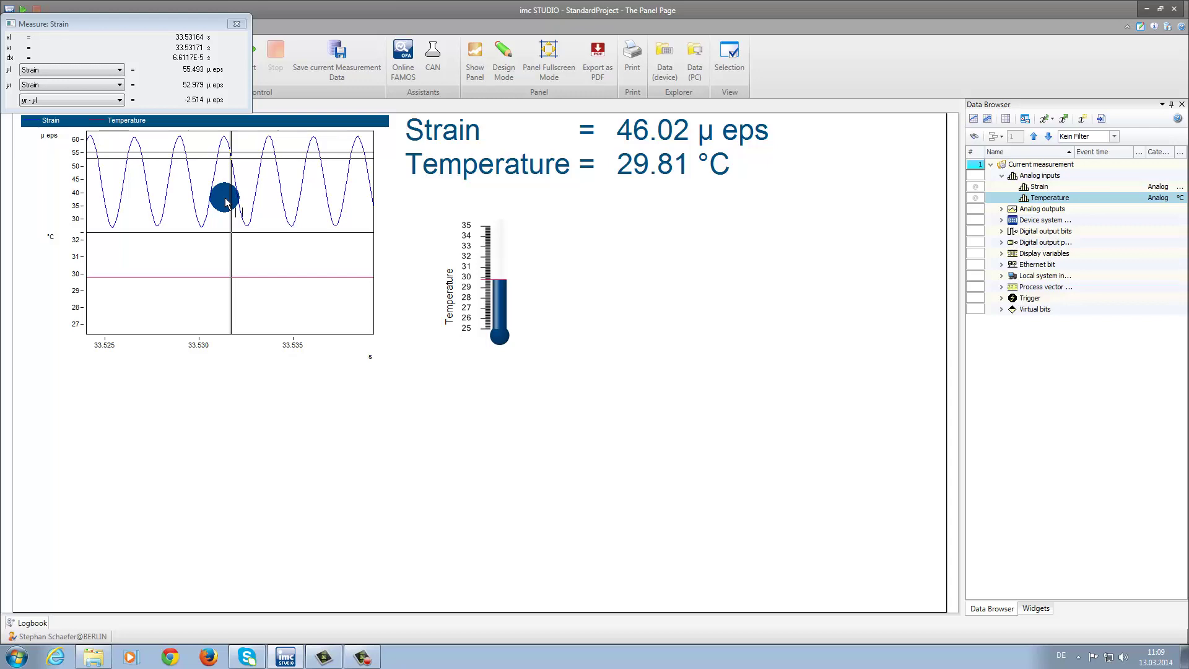
pyautogui.moveTo(230, 201); pyautogui.dragTo(225, 200)
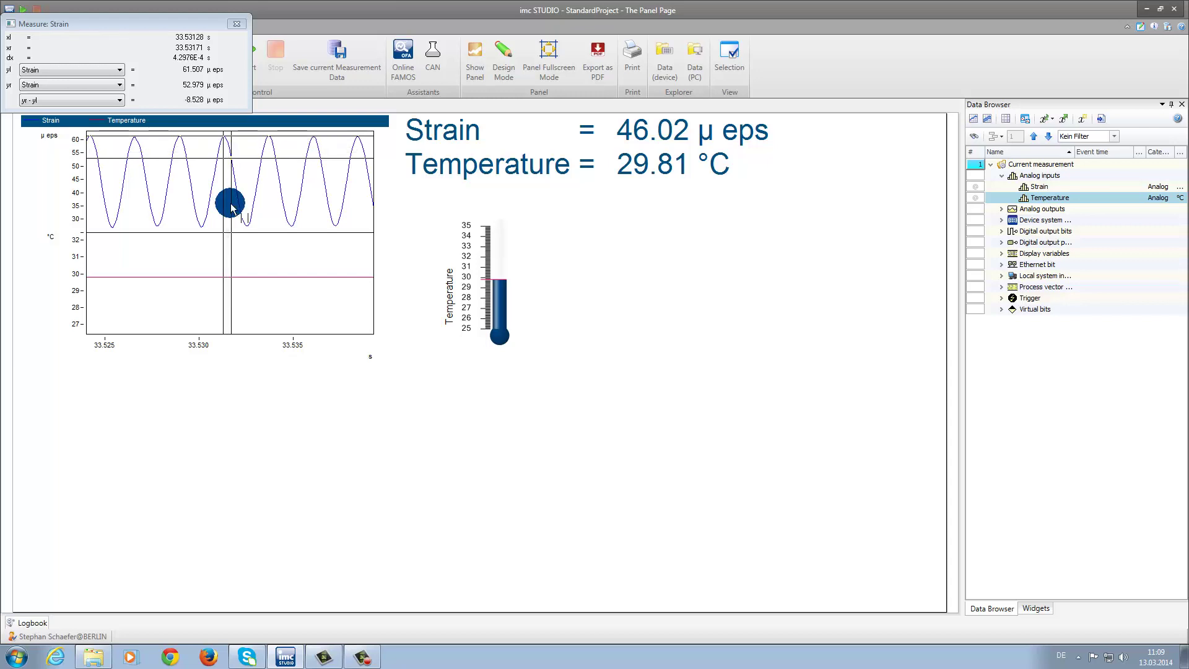
pyautogui.moveTo(233, 209); pyautogui.dragTo(268, 202)
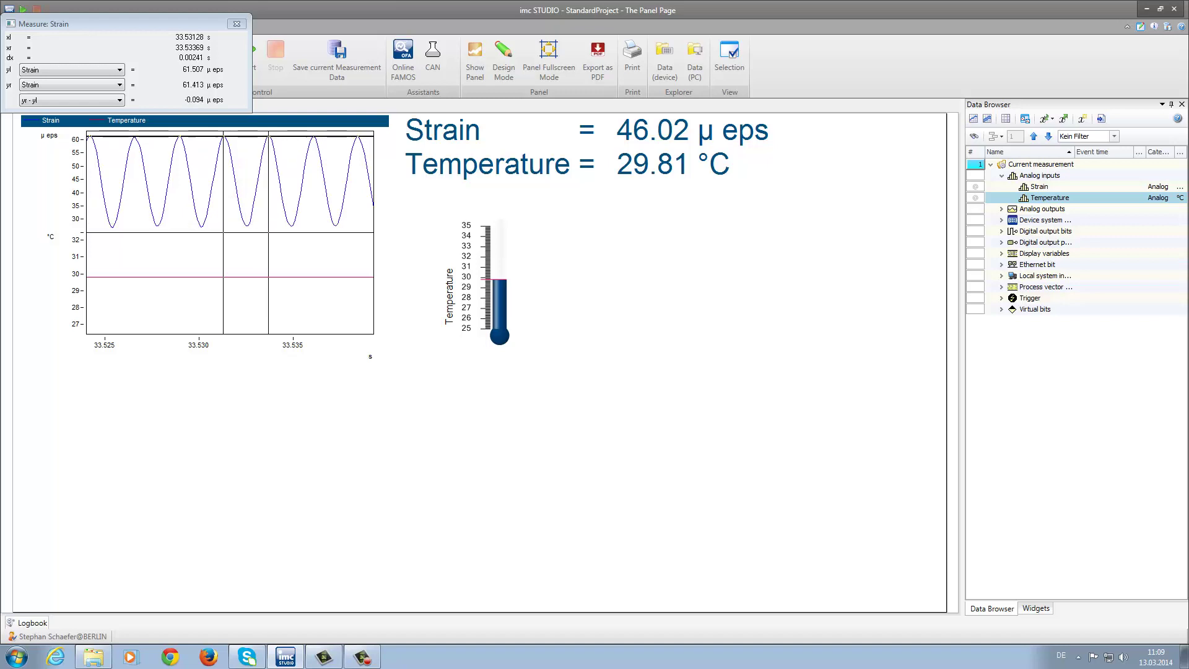
# Set the third Measure row to 1 / dx (Frequency) and fine-tune the left cursor
pyautogui.click(120, 101)
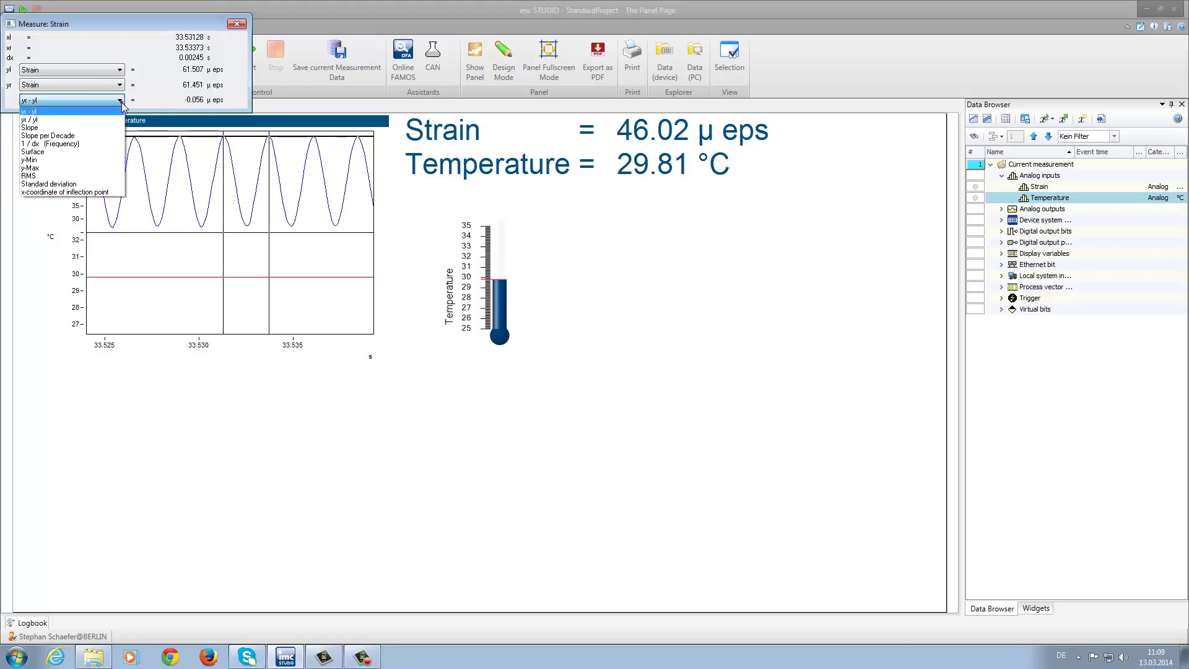
pyautogui.click(74, 144)
pyautogui.moveTo(74, 143); pyautogui.dragTo(259, 210)
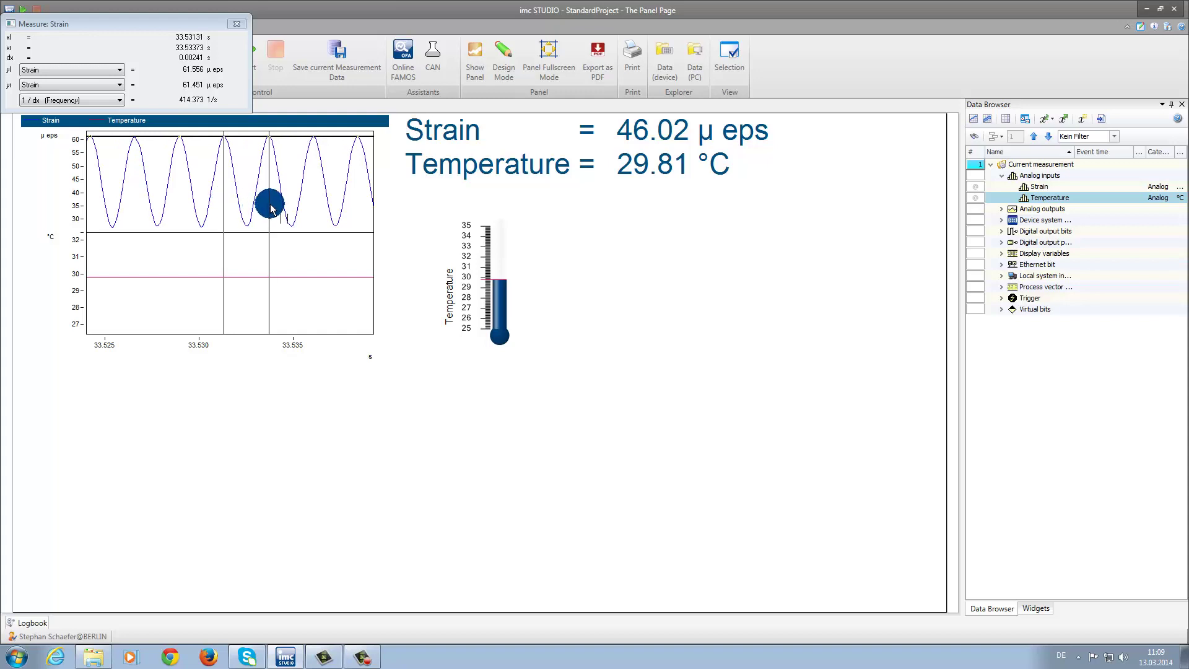
pyautogui.moveTo(221, 206); pyautogui.dragTo(208, 121)
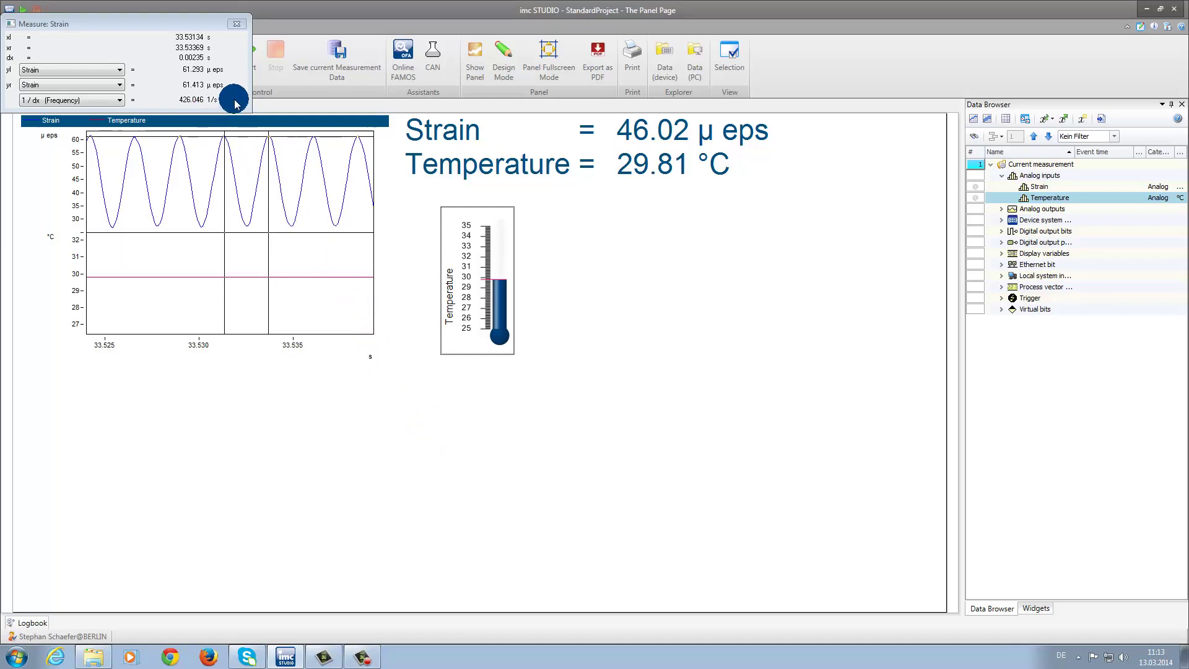
# Close the Measure: Strain readout and launch Online FAMOS from the Assistants group
pyautogui.click(236, 25)
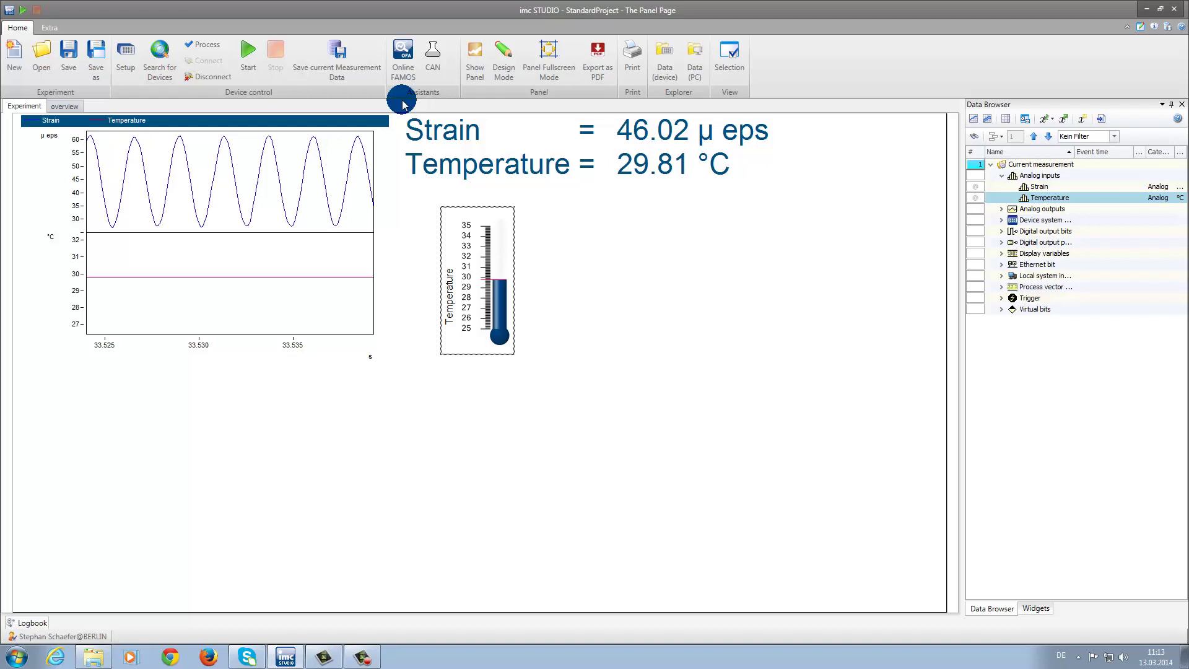
pyautogui.click(403, 55)
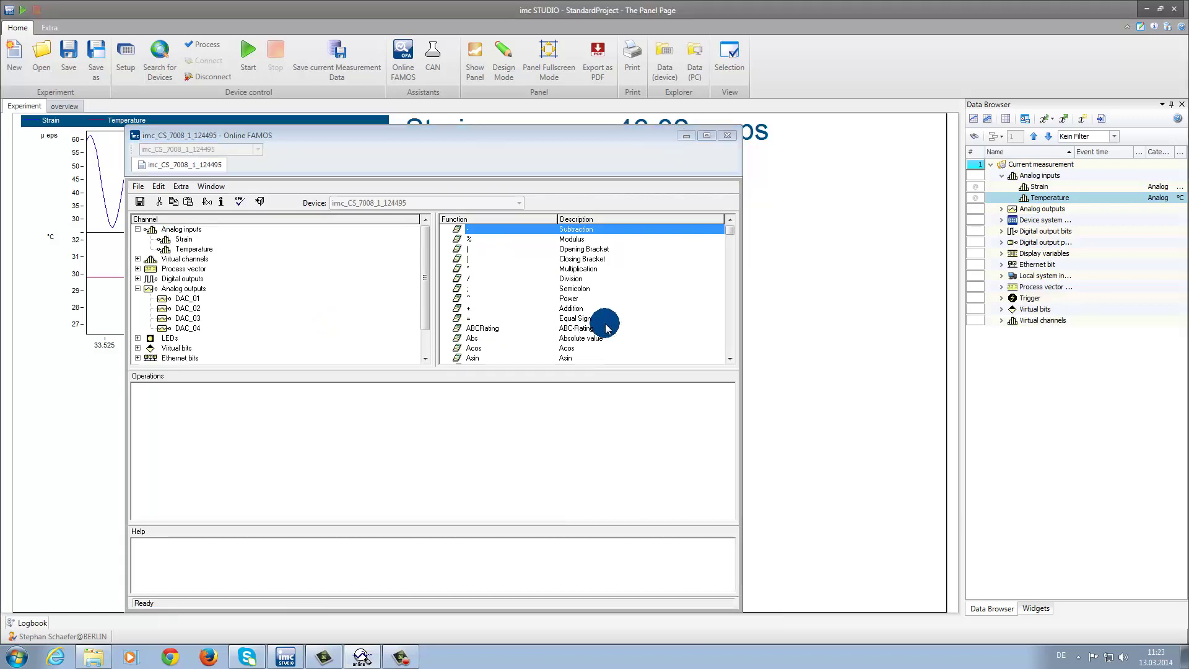
# Define virtual channel Spectra as the 1024-point FFT of Strain, then close Online FAMOS
pyautogui.moveTo(732, 231); pyautogui.dragTo(732, 264)
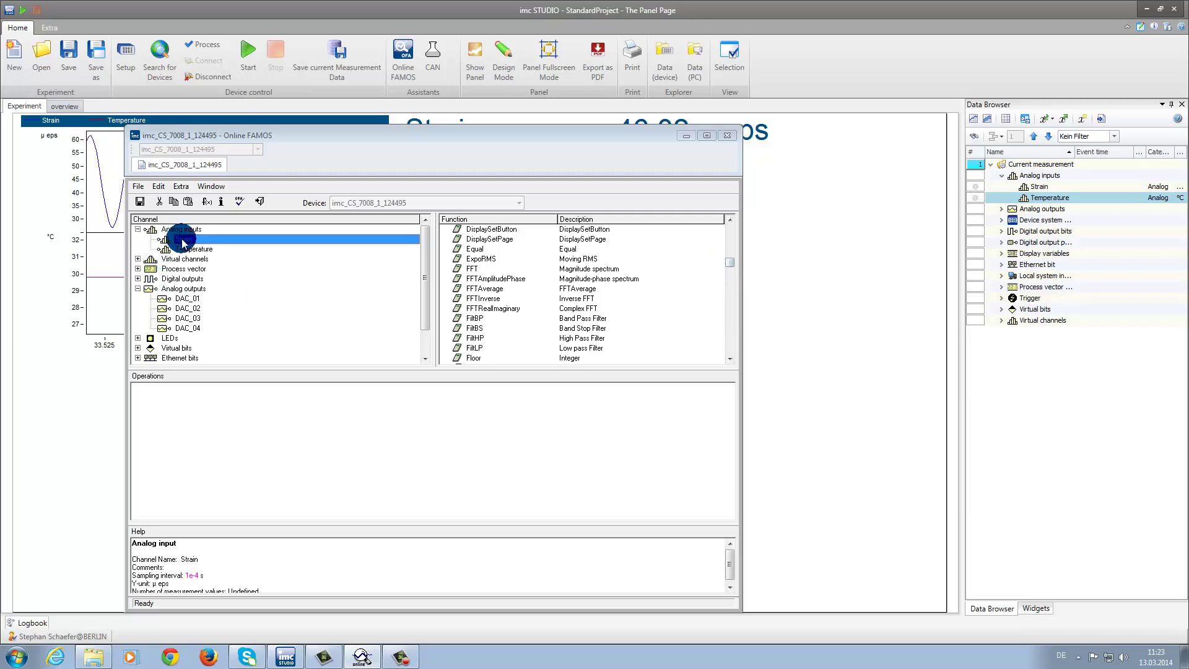
pyautogui.moveTo(374, 257); pyautogui.dragTo(471, 268)
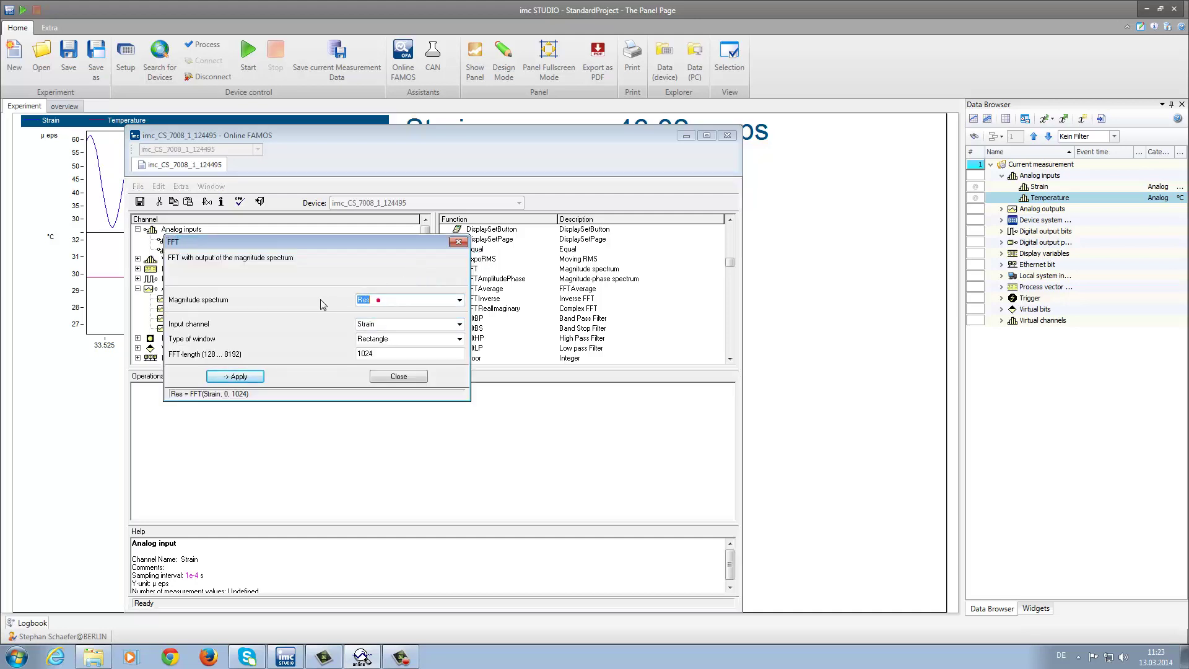
pyautogui.write('Spectra')
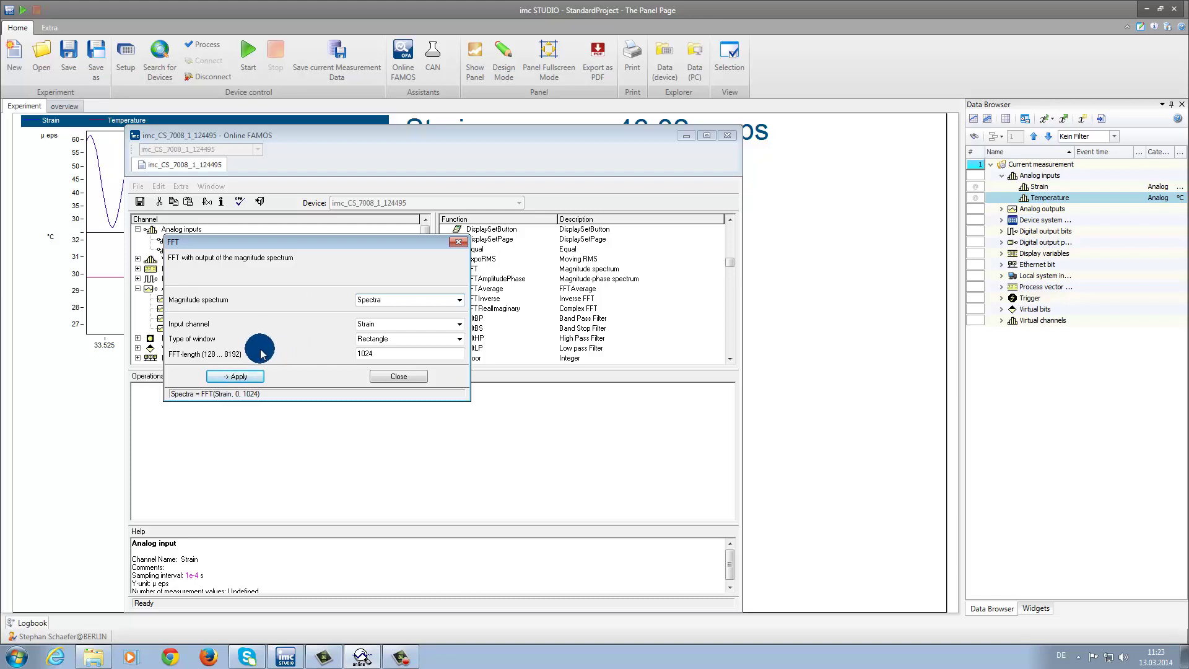
pyautogui.click(231, 377)
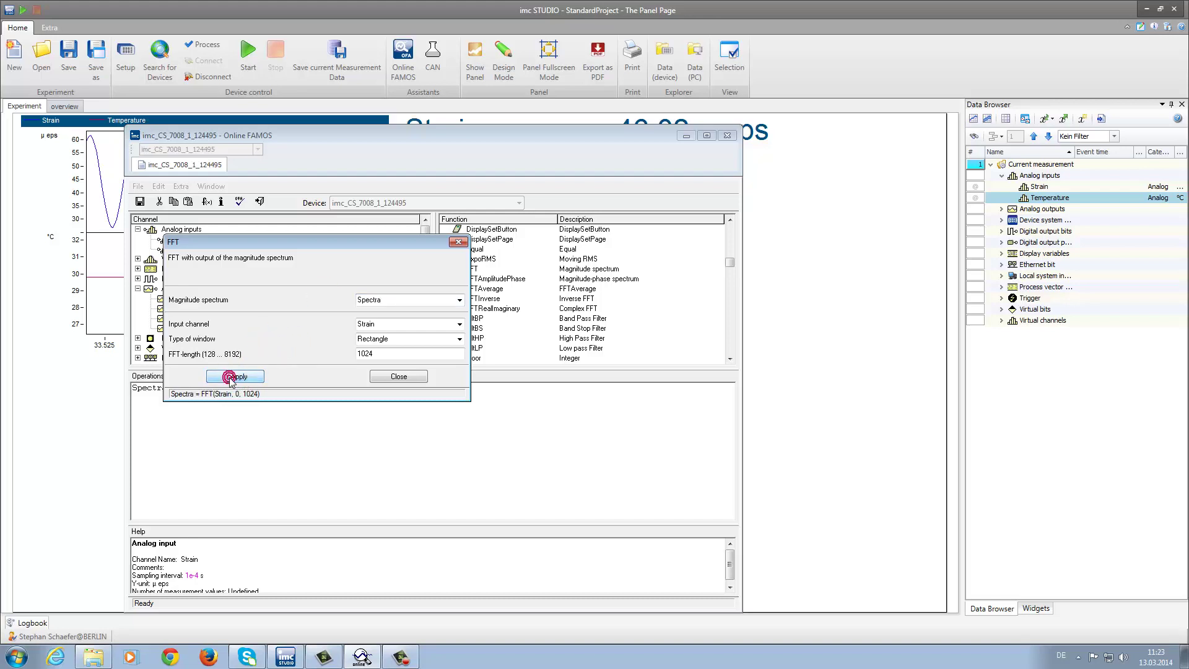
pyautogui.click(458, 243)
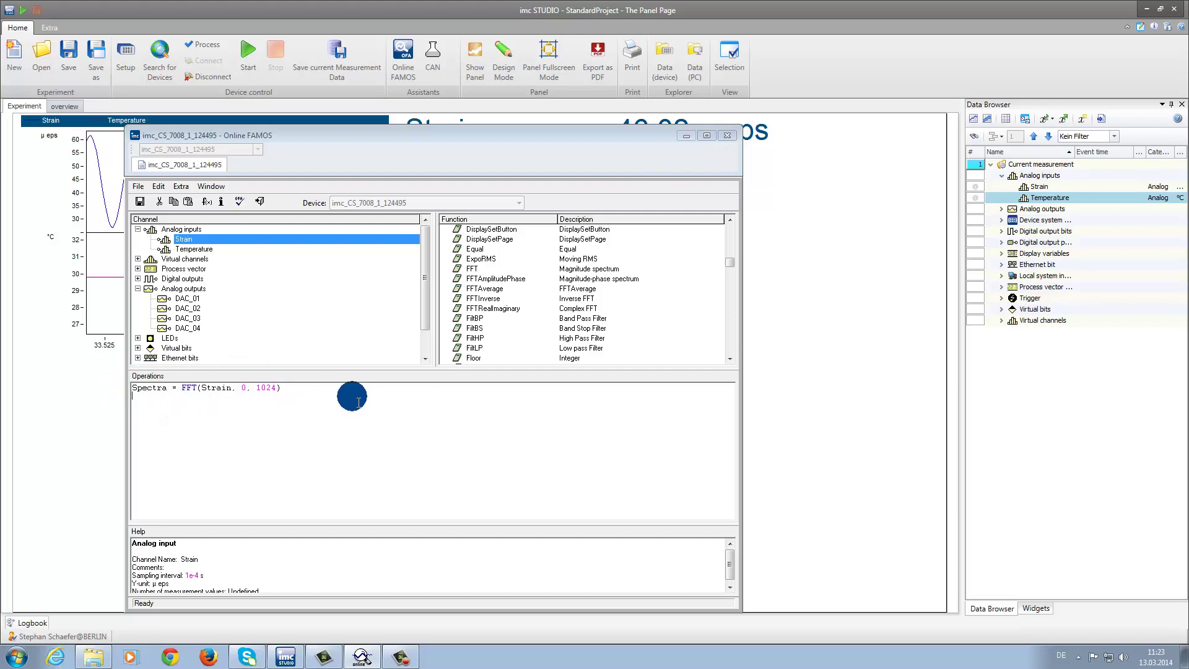
pyautogui.click(731, 137)
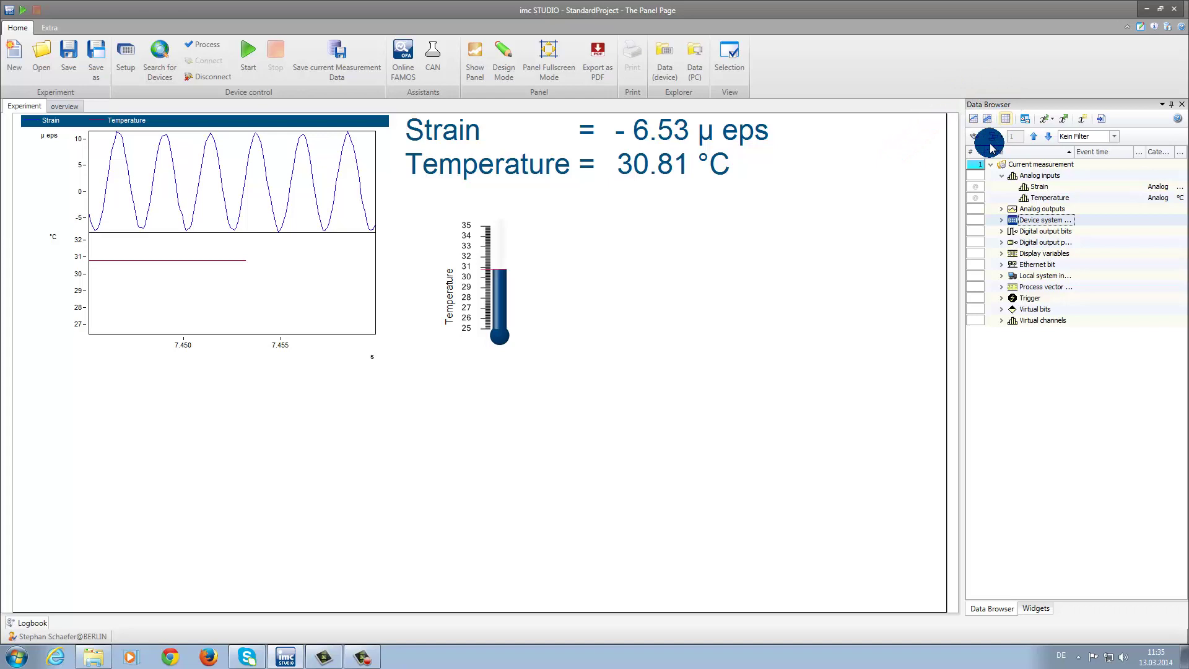
# Place the Spectra virtual channel on the panel as a curve window
pyautogui.click(1002, 320)
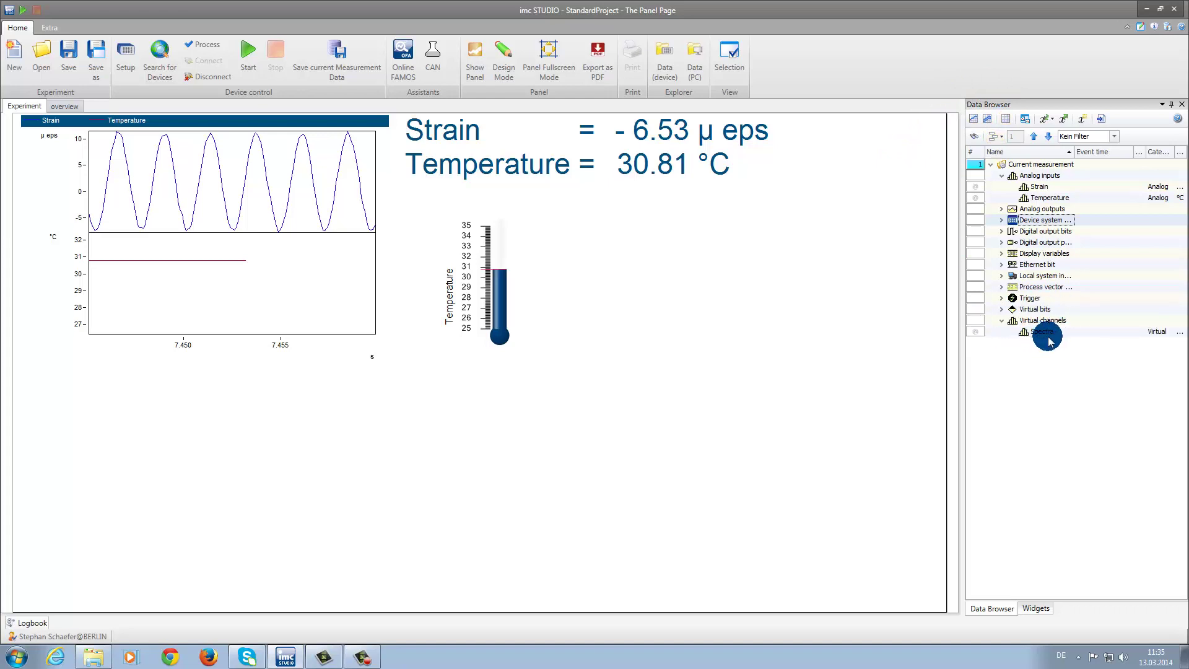
pyautogui.moveTo(1046, 336); pyautogui.dragTo(759, 336)
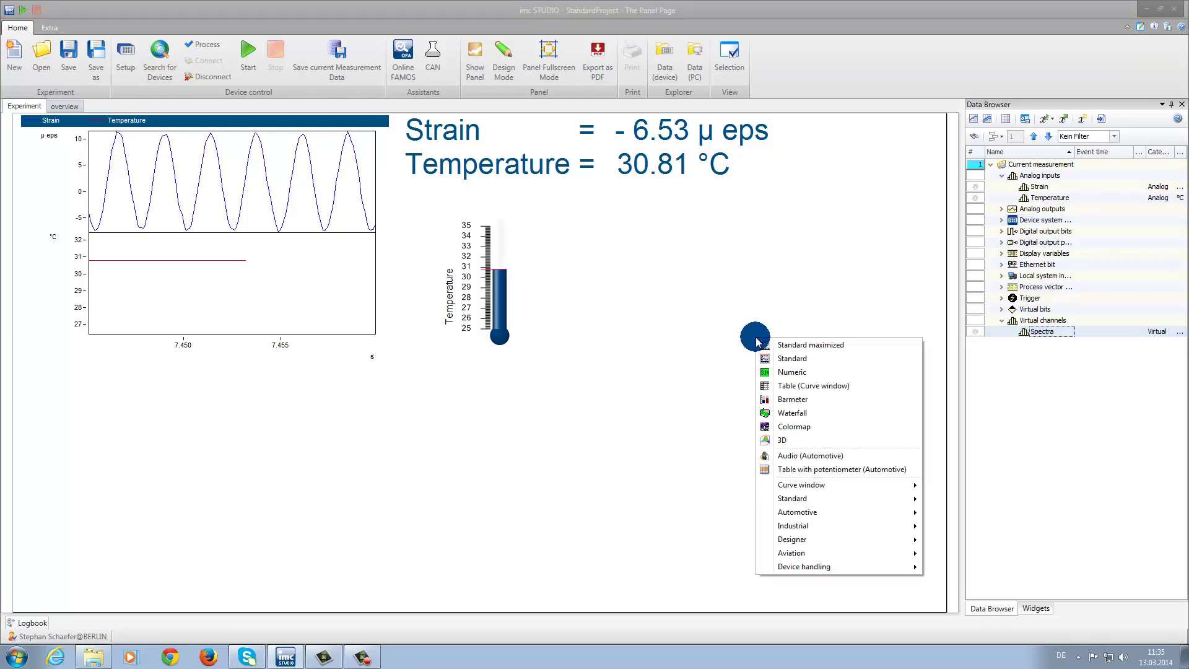
pyautogui.click(790, 361)
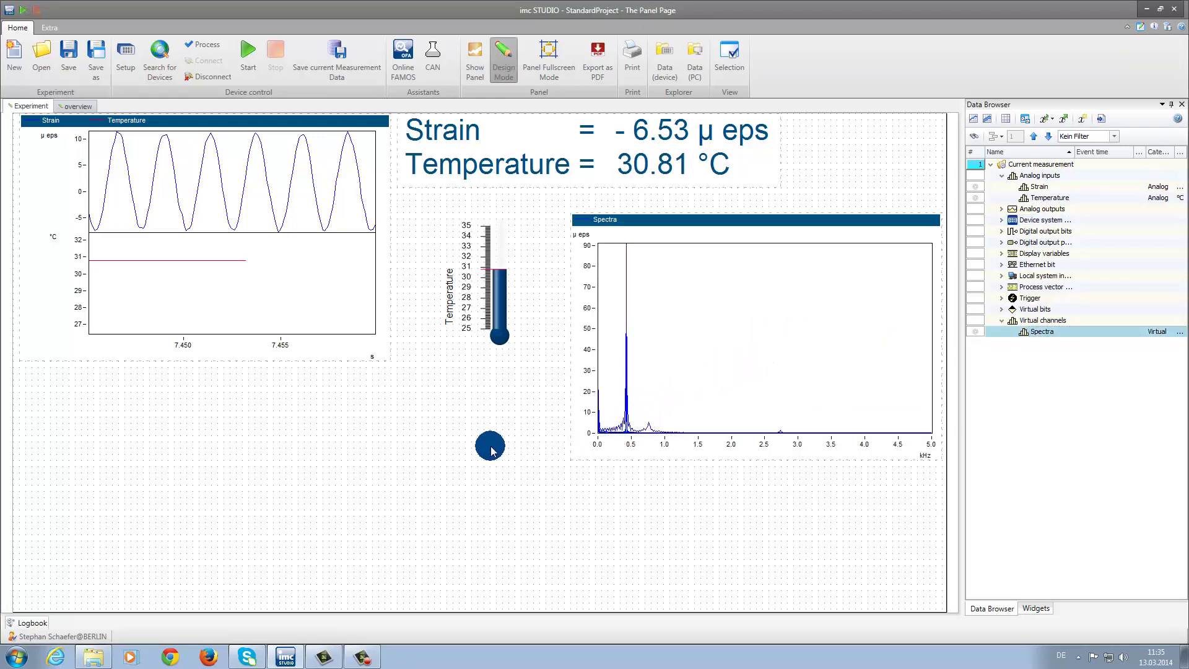
# Run a short measurement to fill the spectrum, then switch to the overview page
pyautogui.click(247, 66)
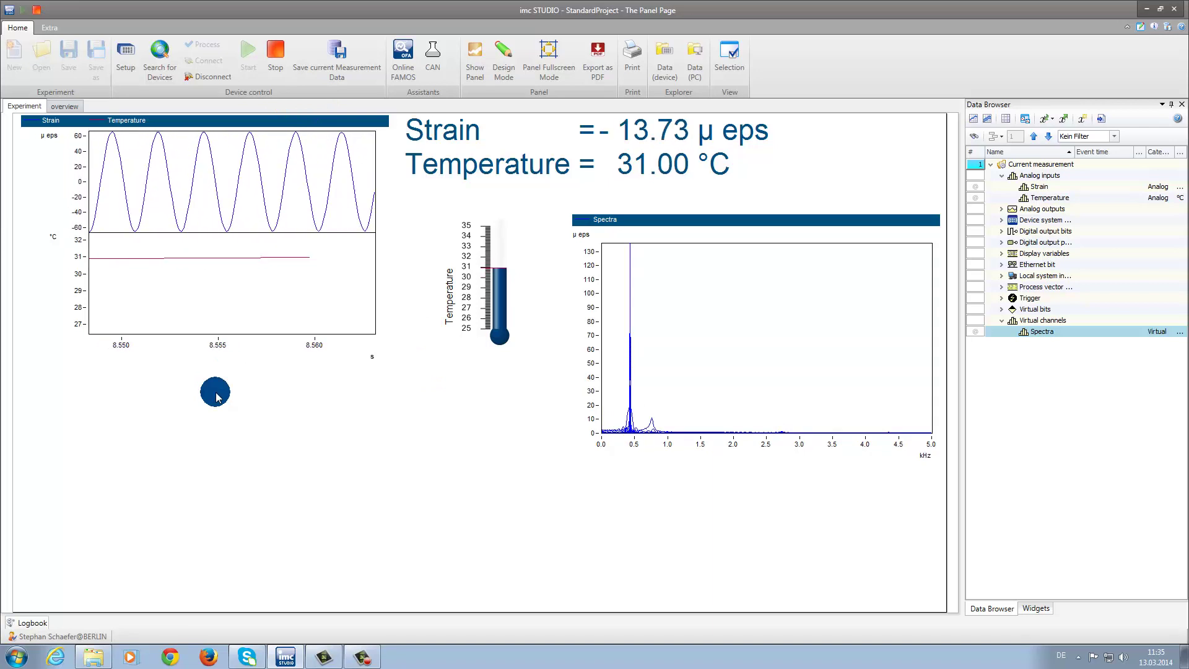
pyautogui.click(285, 74)
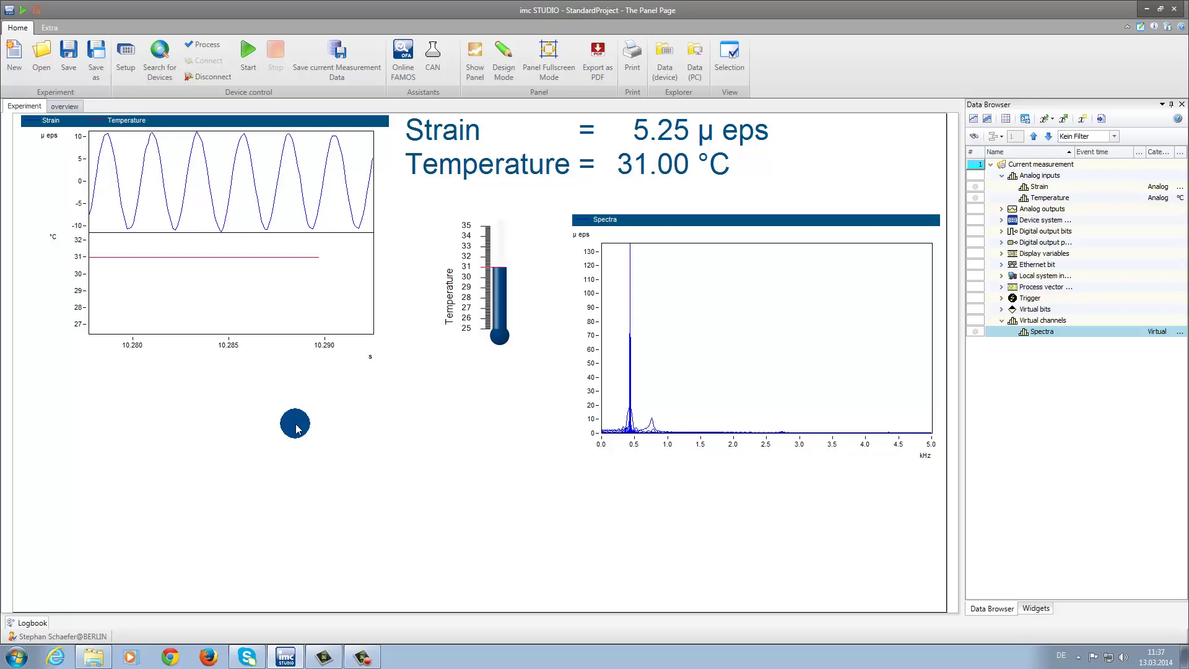
pyautogui.click(65, 107)
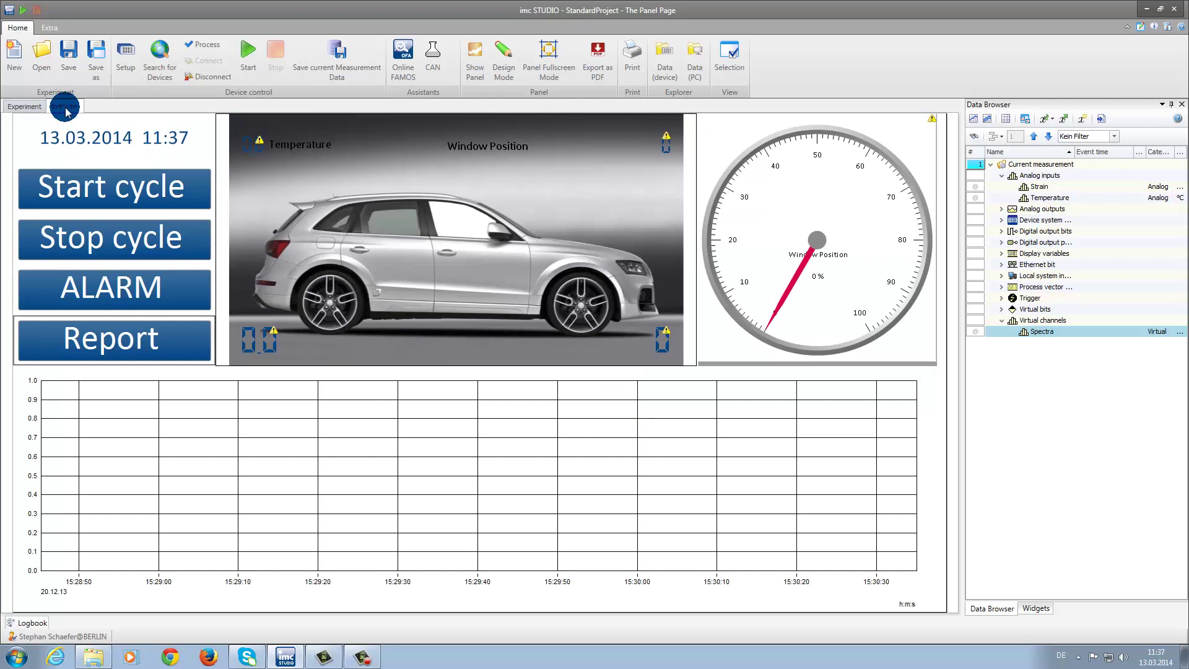